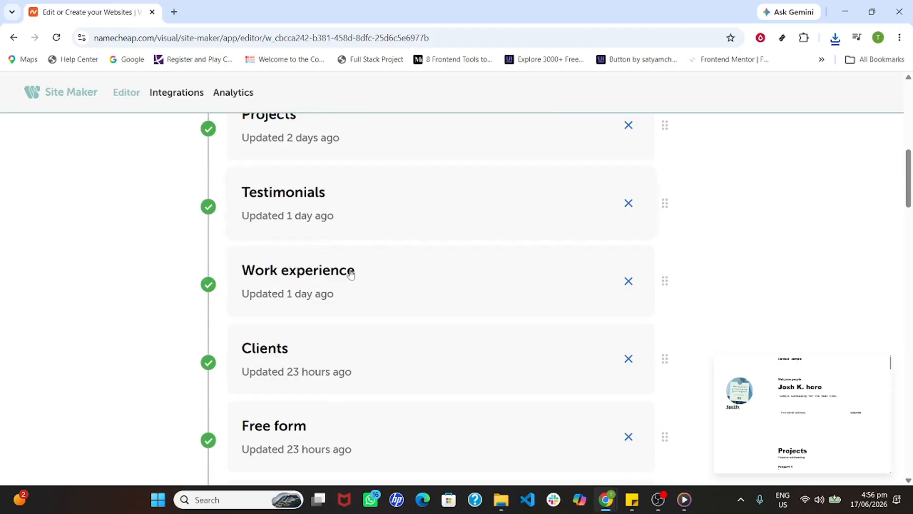
Step: Open the Skills section for editing and expand the marketing skill's details
scroll(342, 320, down, 5)
scroll(341, 320, down, 3)
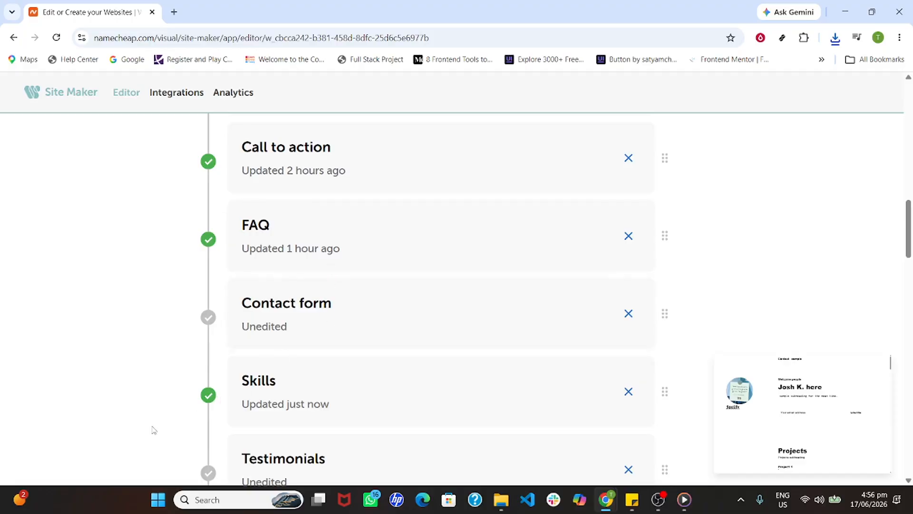
click(351, 379)
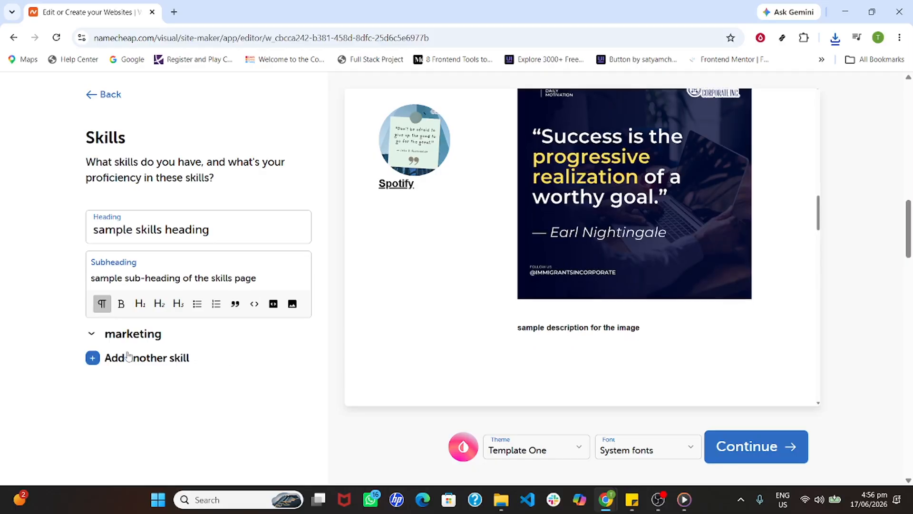
click(124, 334)
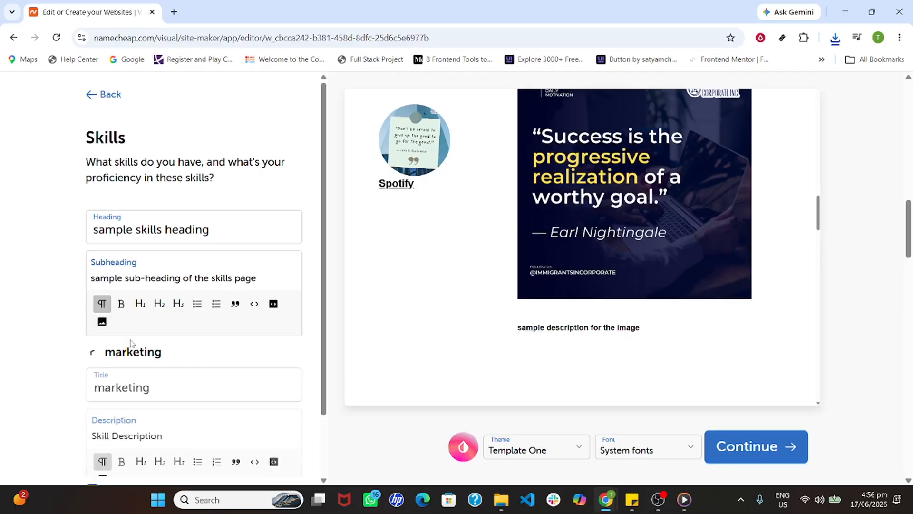
scroll(168, 383, down, 3)
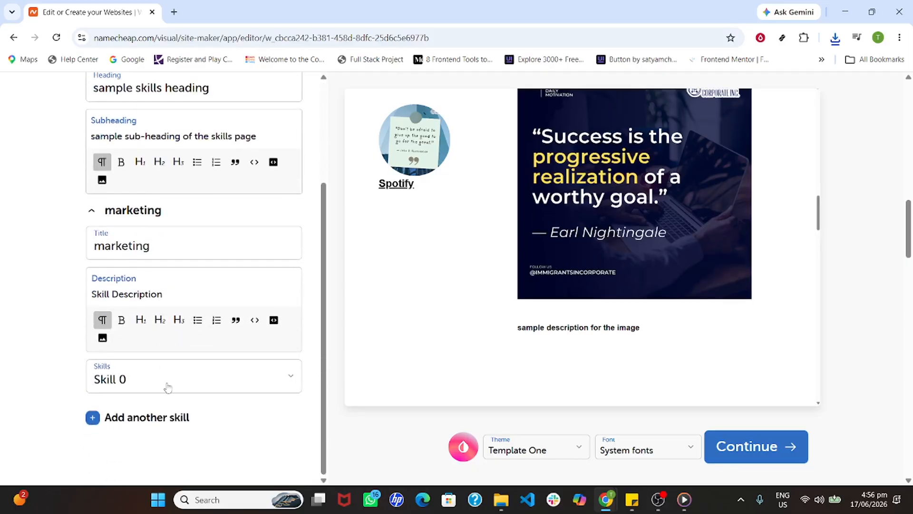
Step: Examine the Skills section in the site preview and the proficiency level options of the marketing skill
drag(204, 296, 14, 300)
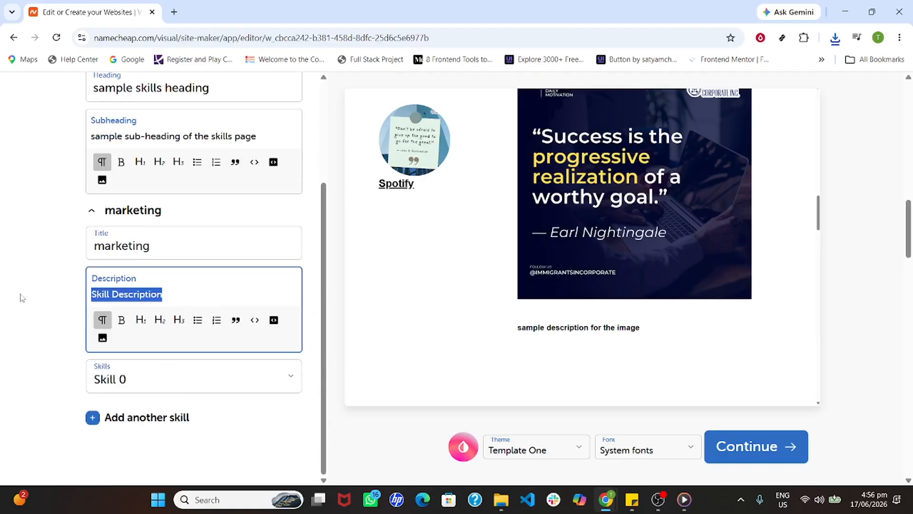
scroll(581, 285, down, 7)
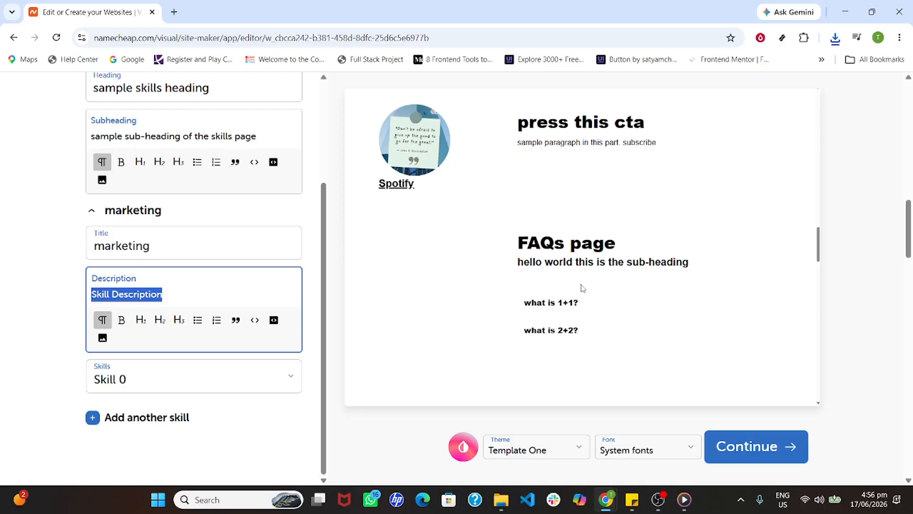
scroll(612, 277, down, 8)
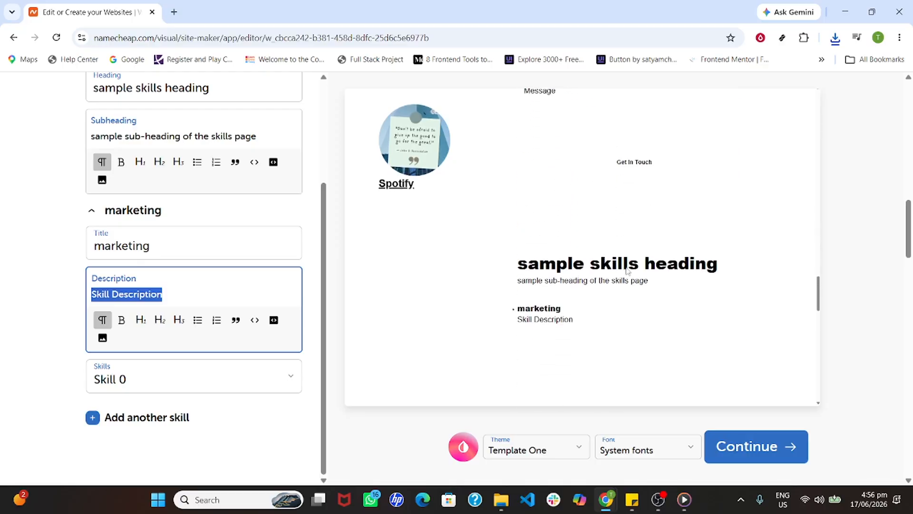
scroll(628, 267, down, 2)
scroll(630, 270, up, 1)
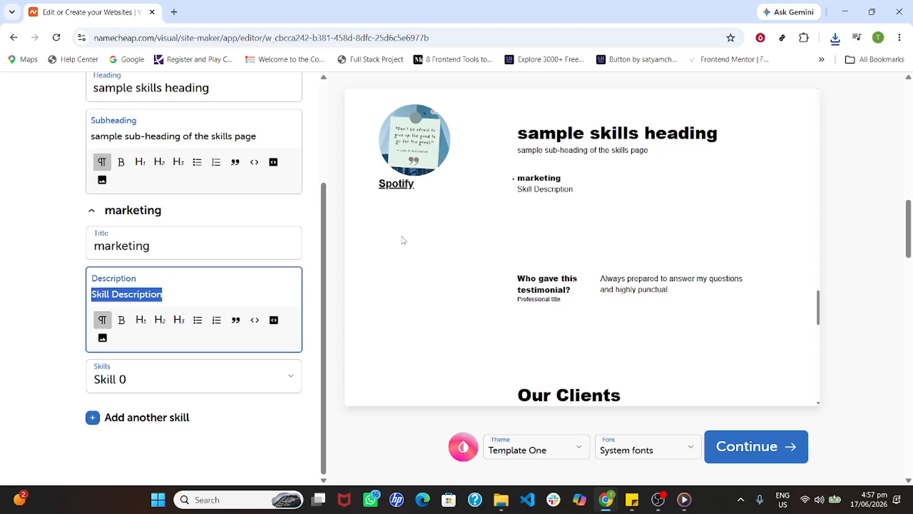
click(269, 385)
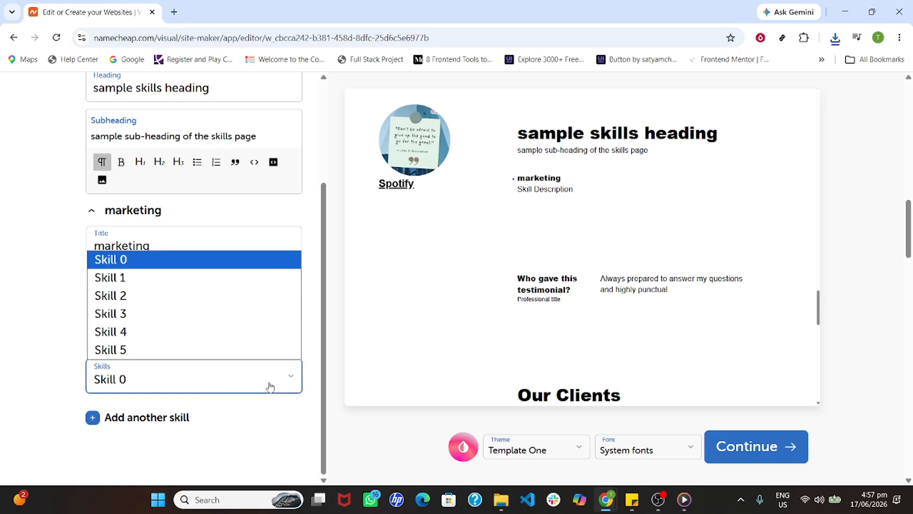
click(22, 333)
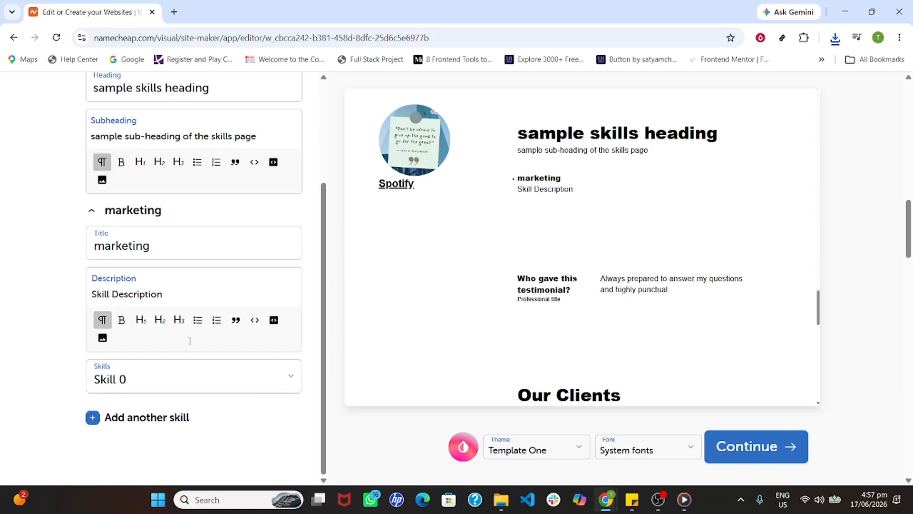
click(185, 292)
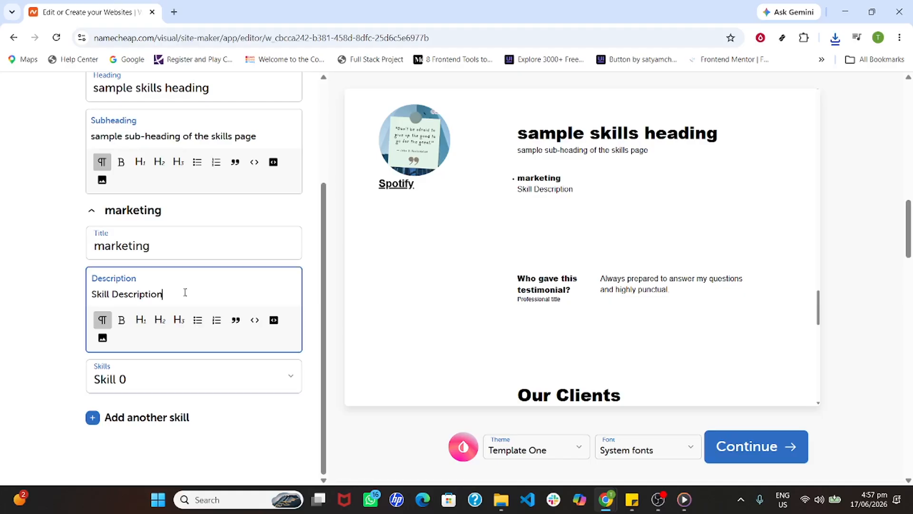
drag(185, 292, 68, 293)
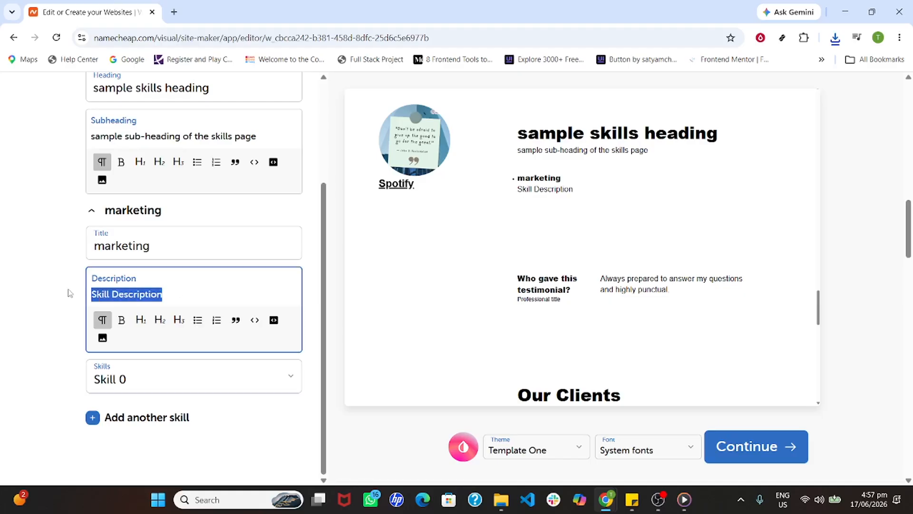
click(208, 296)
drag(207, 296, 11, 299)
text(Skill)
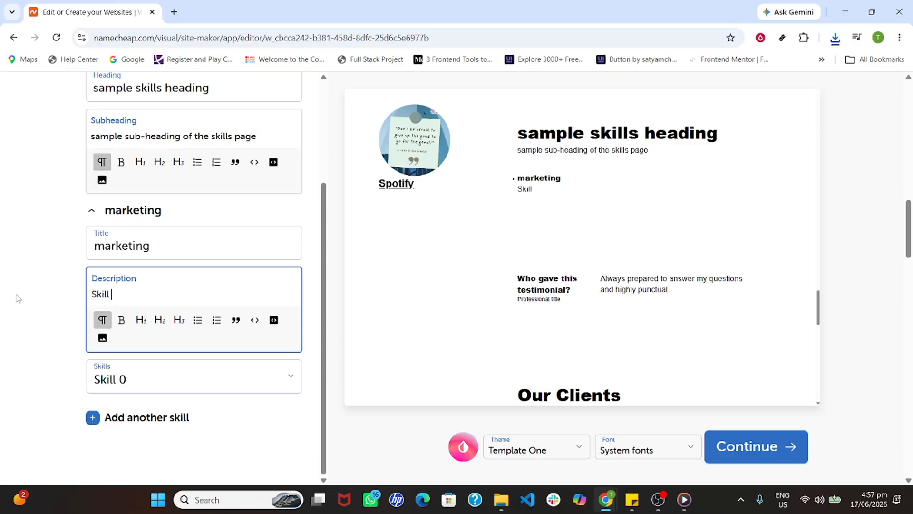
key(BackSpace)
key(BackSpace)
key(BackSpace)
key(BackSpace)
key(BackSpace)
text(Skill Iord)
key(BackSpace)
key(BackSpace)
key(BackSpace)
key(BackSpace)
key(BackSpace)
key(BackSpace)
key(BackSpace)
key(BackSpace)
key(BackSpace)
key(BackSpace)
Step: Enter "knows how to market things and all" as the marketing skill's description
text(knows how to)
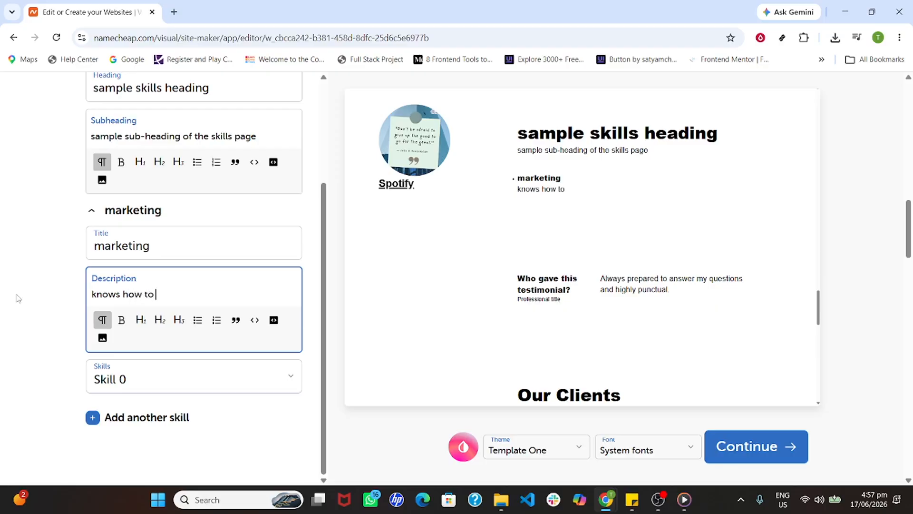
text( marketi)
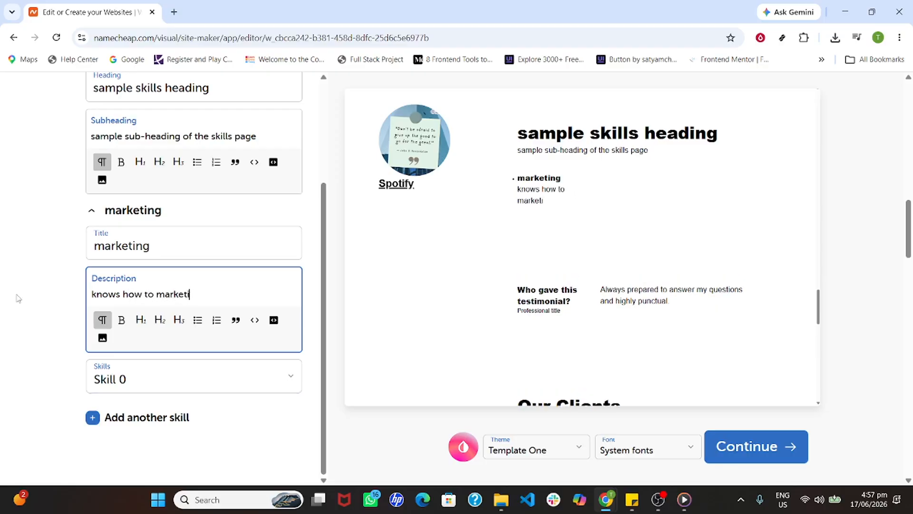
key(BackSpace)
text(things and )
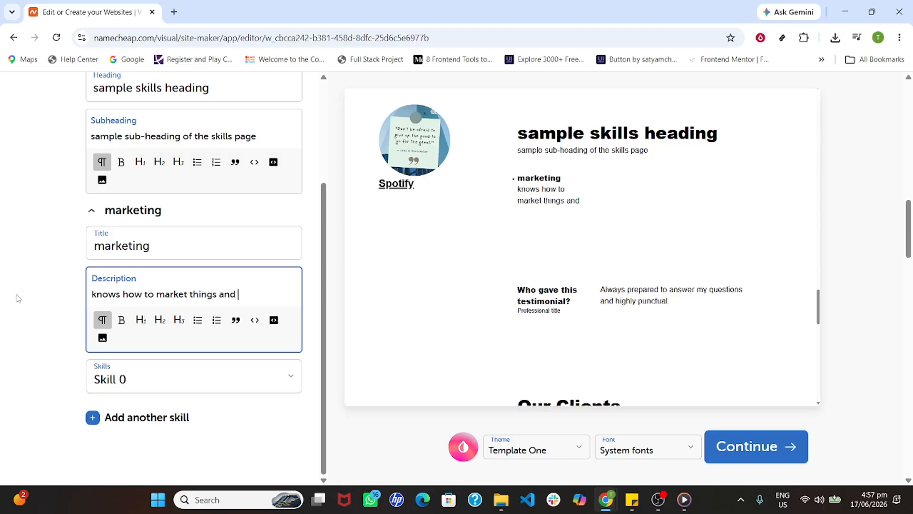
text(all yeah )
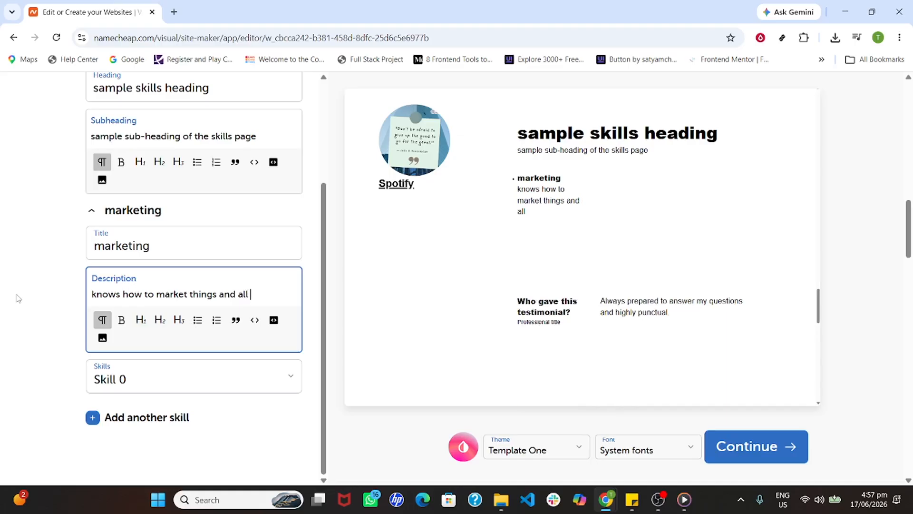
text(lets go)
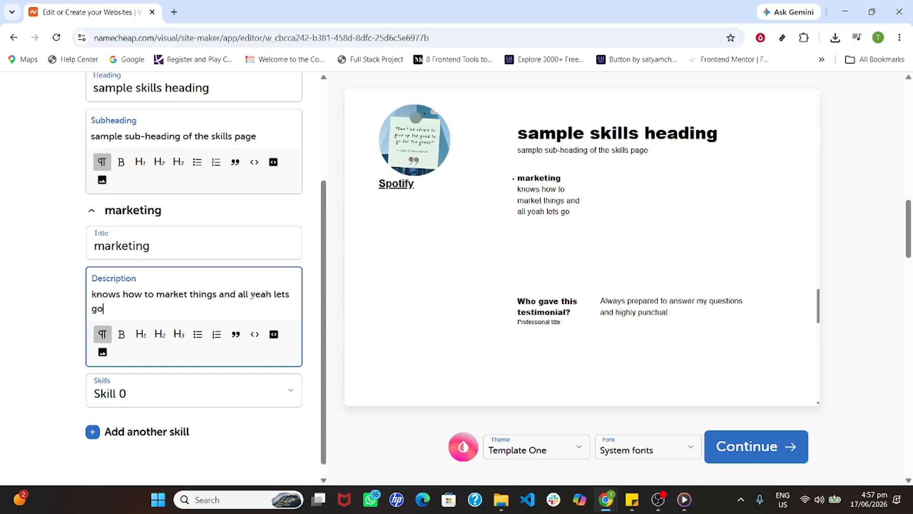
drag(251, 294, 268, 312)
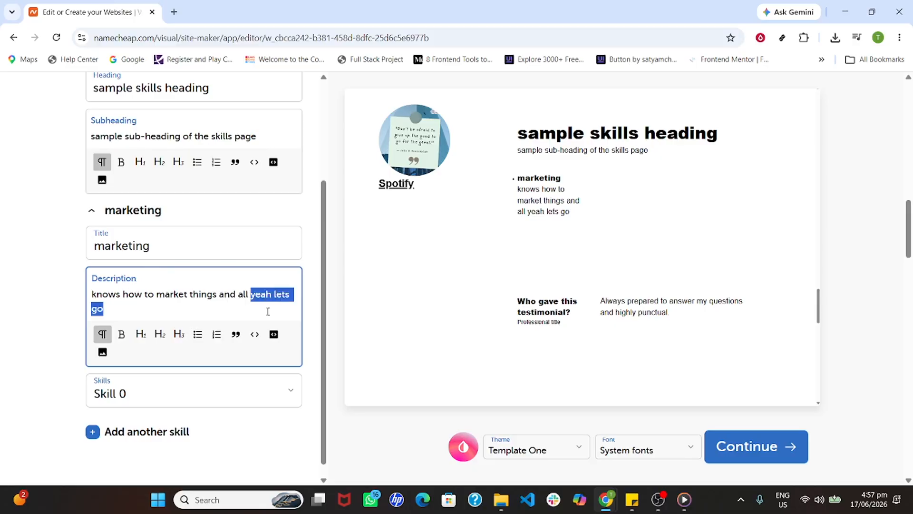
key(BackSpace)
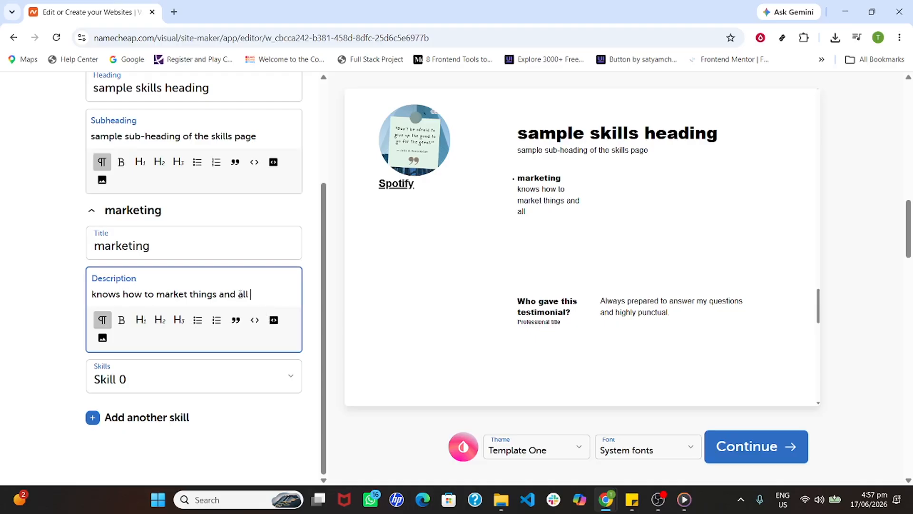
Step: Replace the marketing skill's description with "expert in marketing. phd in marketing."
drag(257, 295, 50, 312)
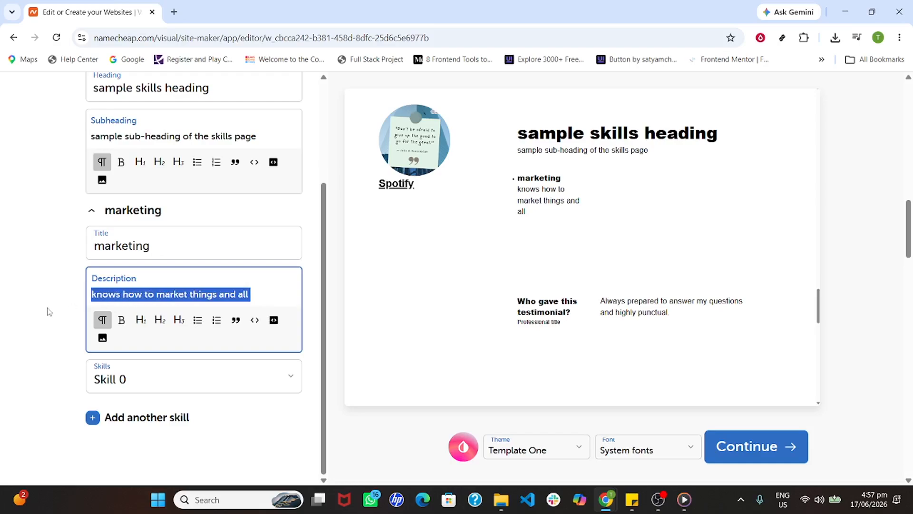
text(ex)
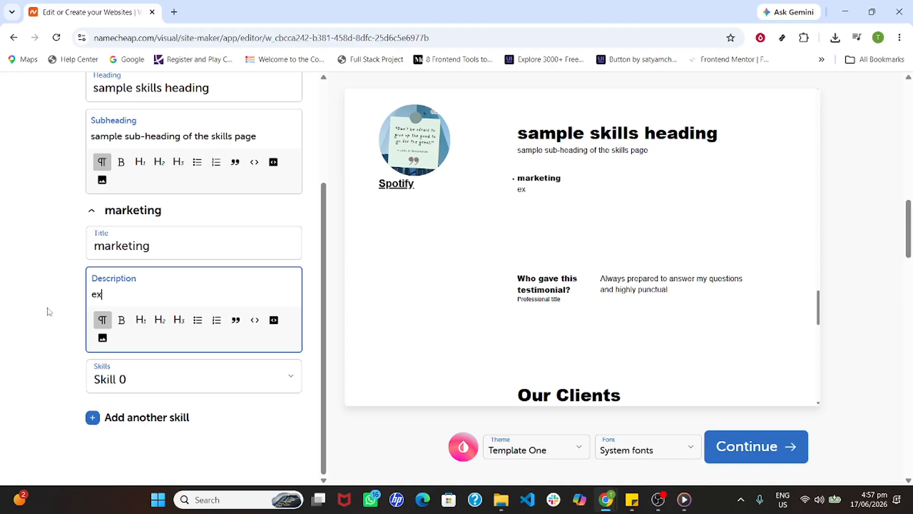
text(pert in mark)
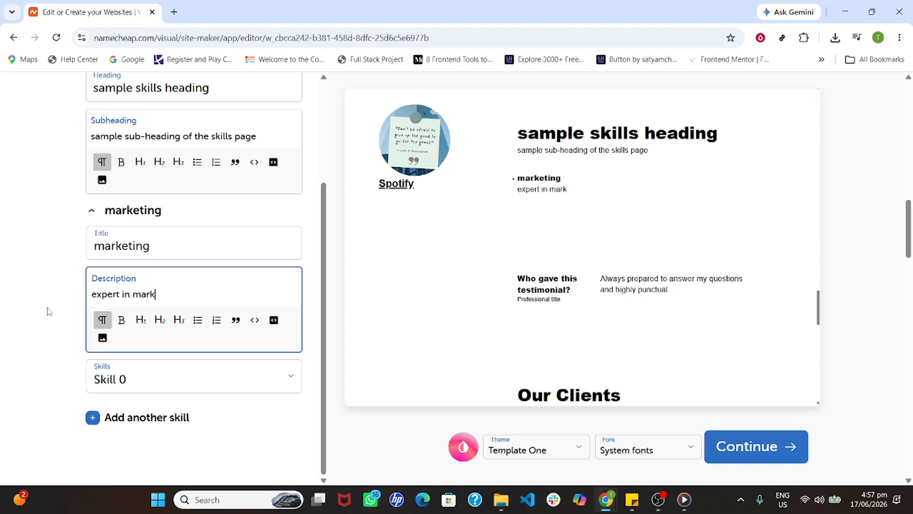
text(eting. p)
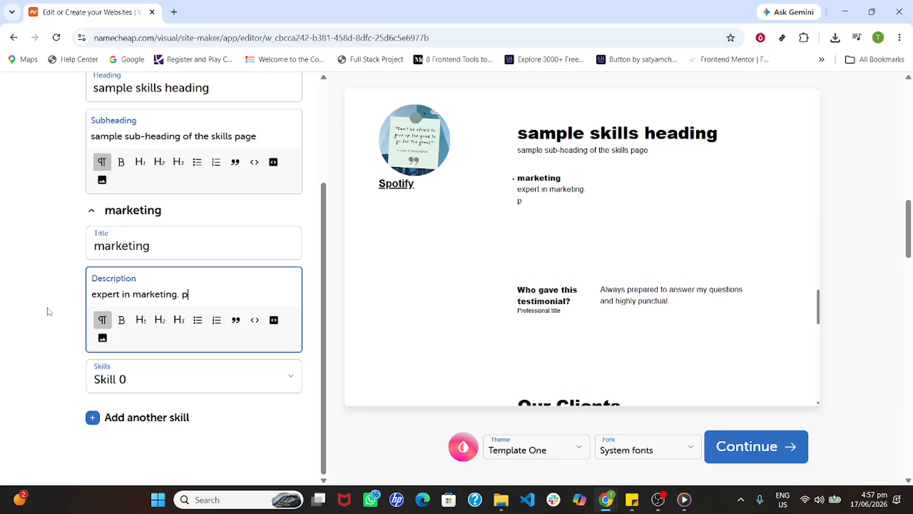
text(hd in marketing.)
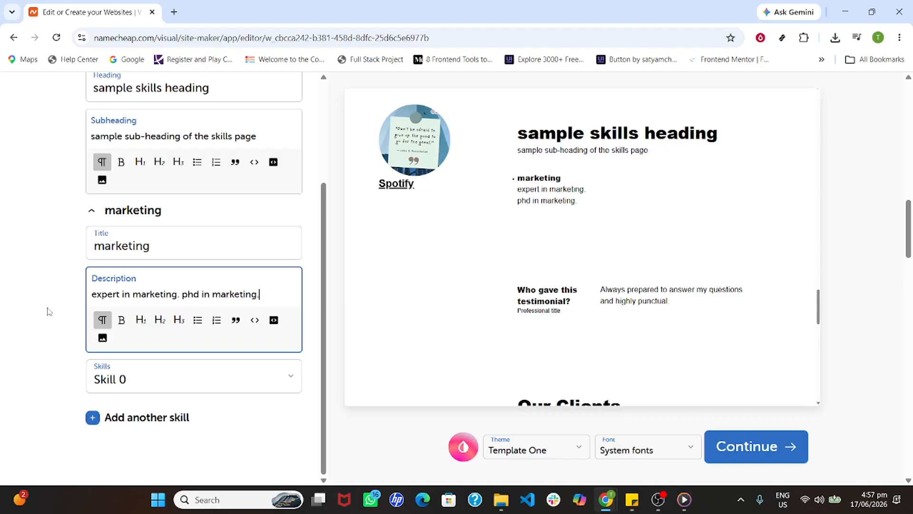
Step: Replace the marketing skill's description with "yes" and save the Skills section
key(ctrl+a)
key(BackSpace)
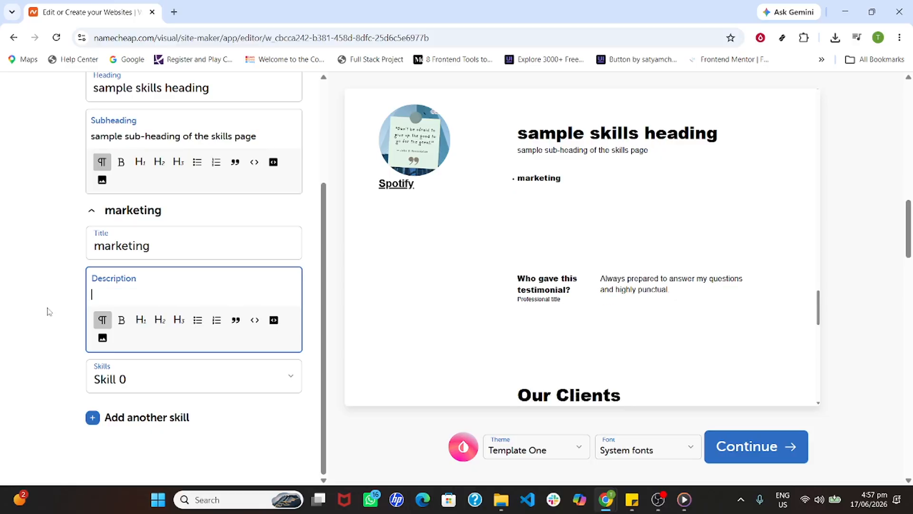
text(yes)
click(603, 239)
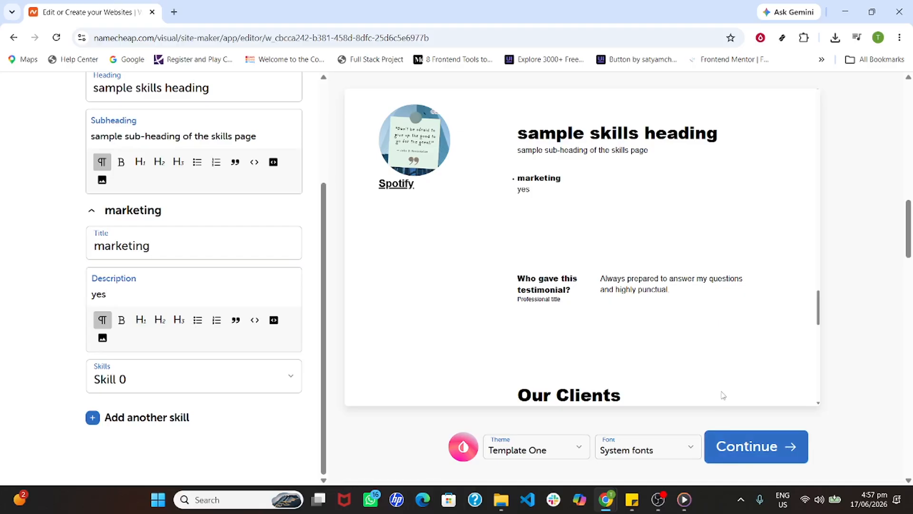
click(756, 448)
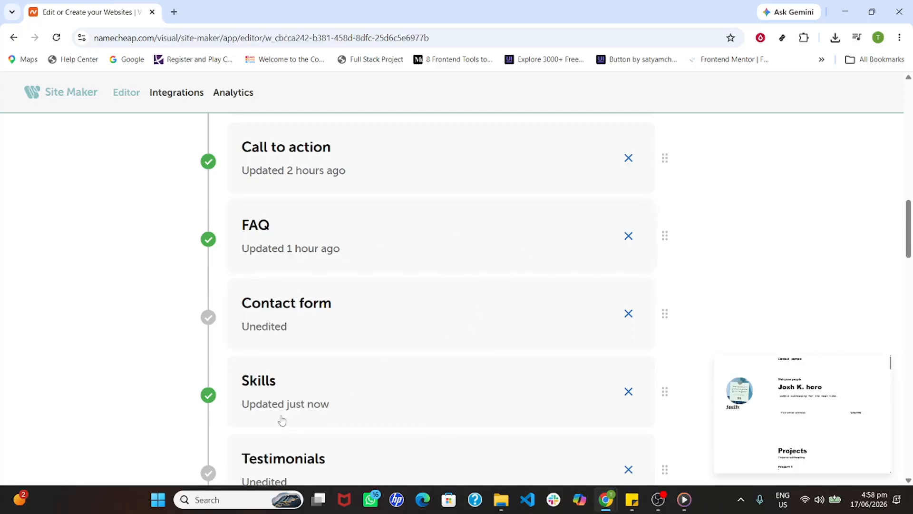
Step: Reopen the Skills section, expand the marketing skill and review its fields alongside the site preview
click(333, 392)
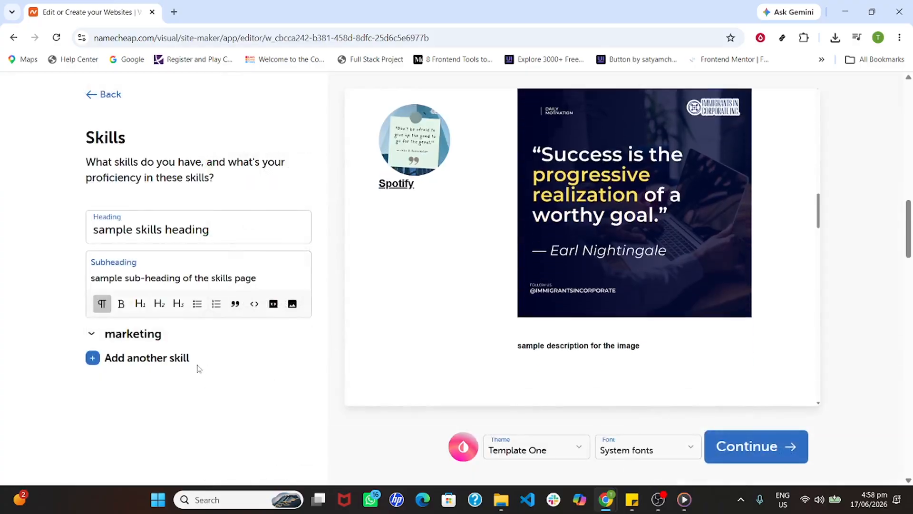
click(248, 343)
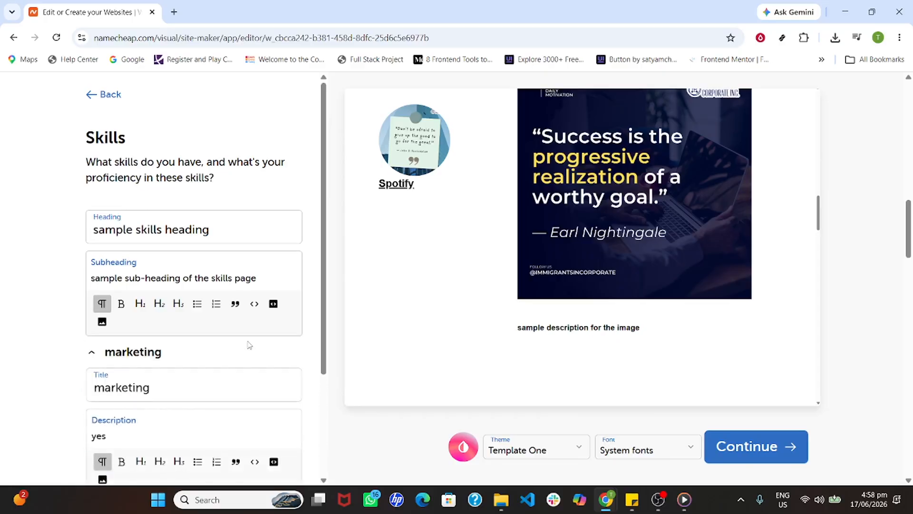
scroll(250, 344, down, 3)
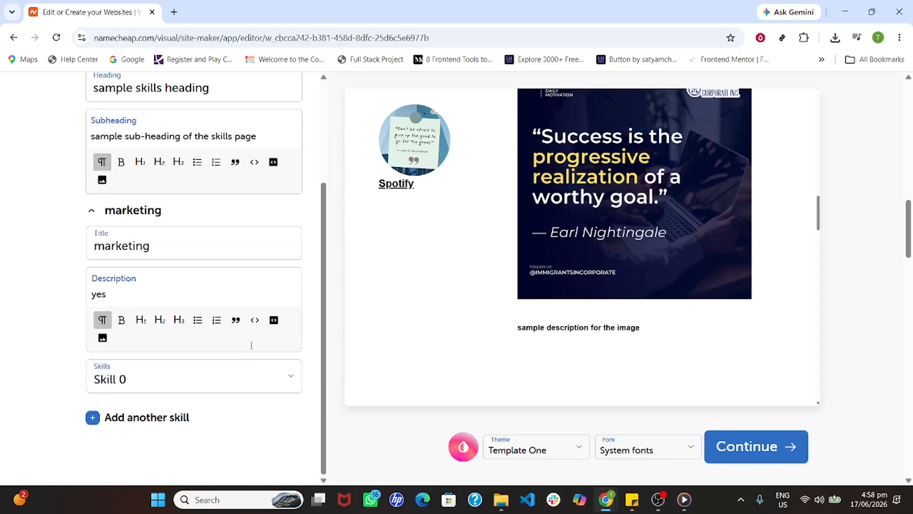
scroll(247, 354, down, 2)
scroll(527, 383, down, 4)
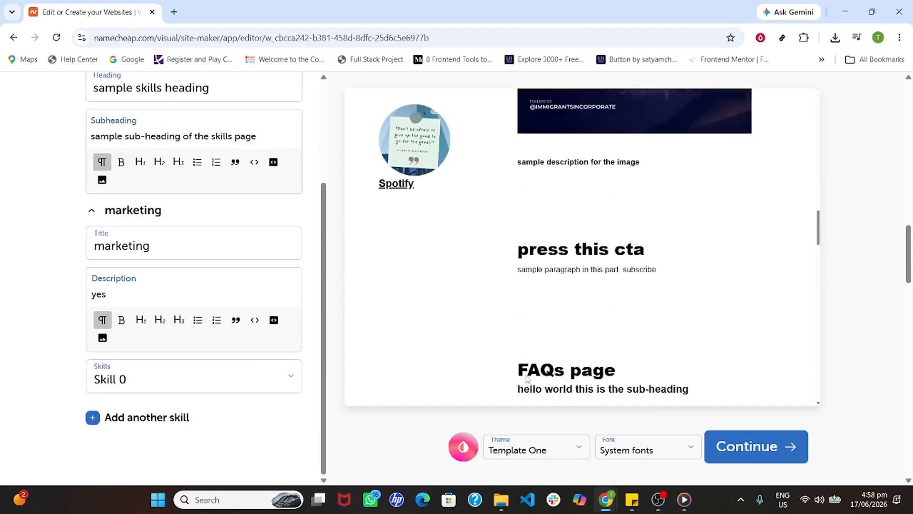
scroll(527, 379, up, 5)
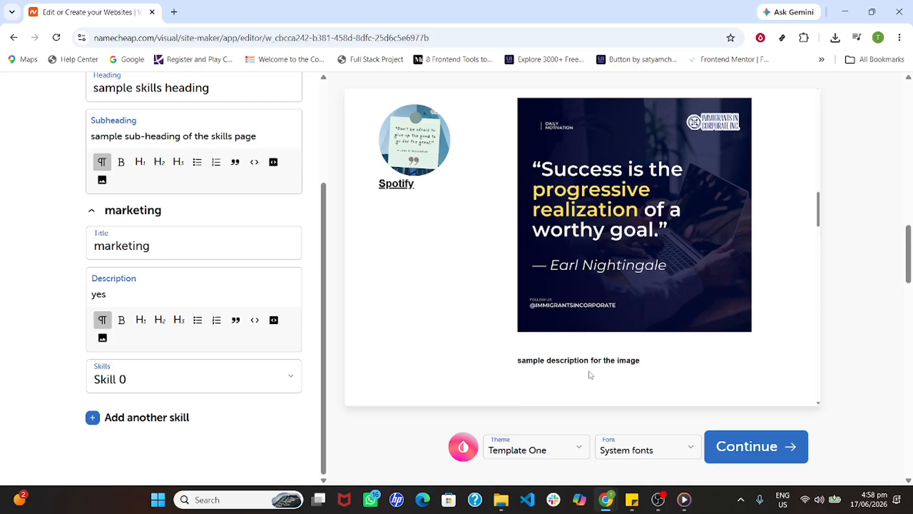
key(Tab)
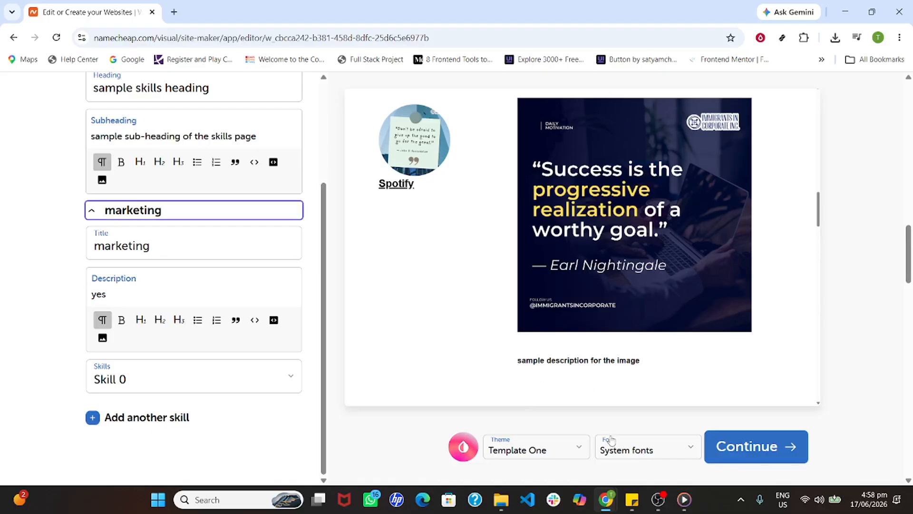